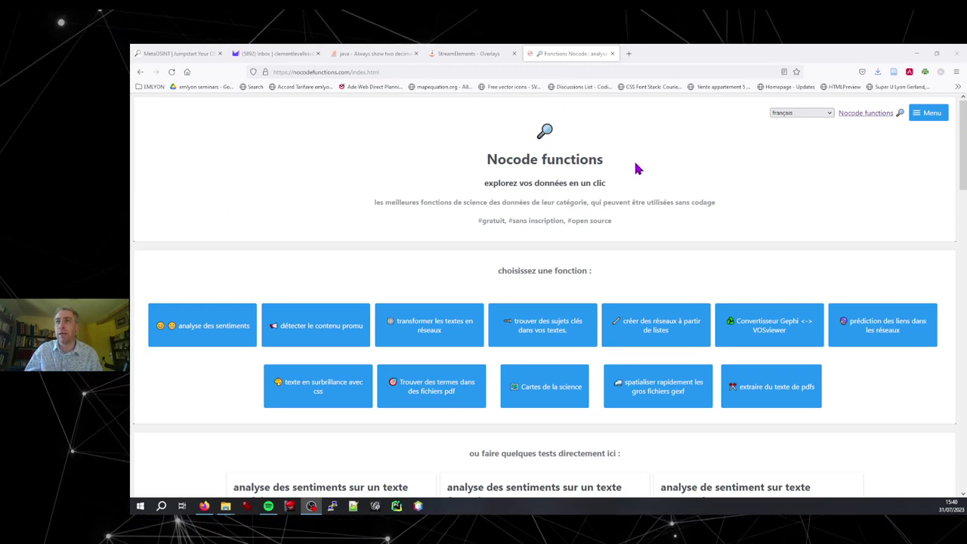
Step: Open the français language dropdown at the top right of the homepage
click(805, 113)
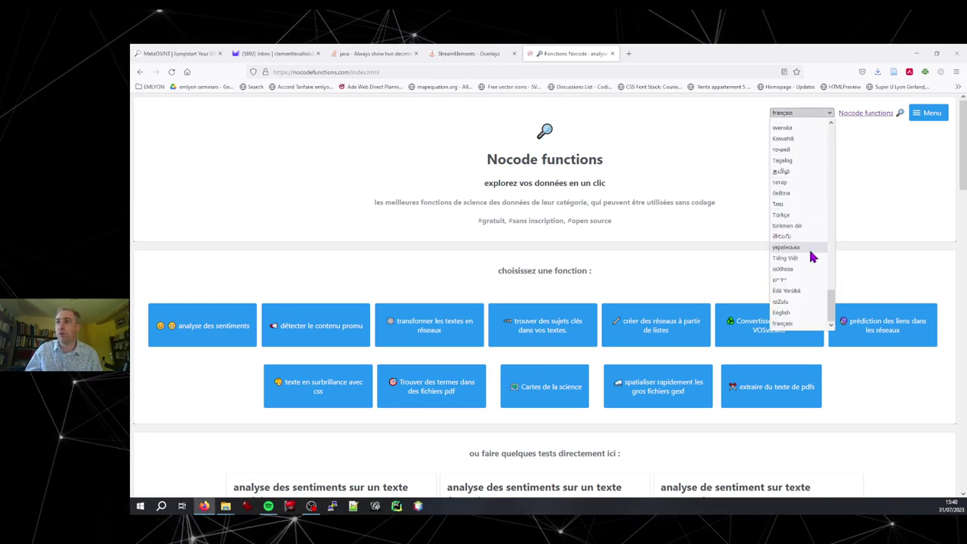
Step: Switch the interface to English and open the 'extract text from pdfs' tool
click(807, 311)
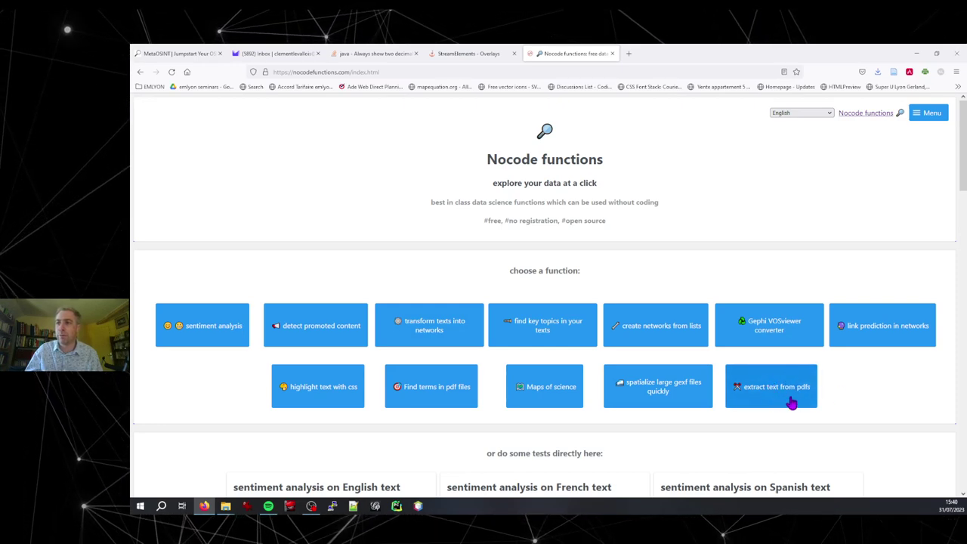
click(762, 400)
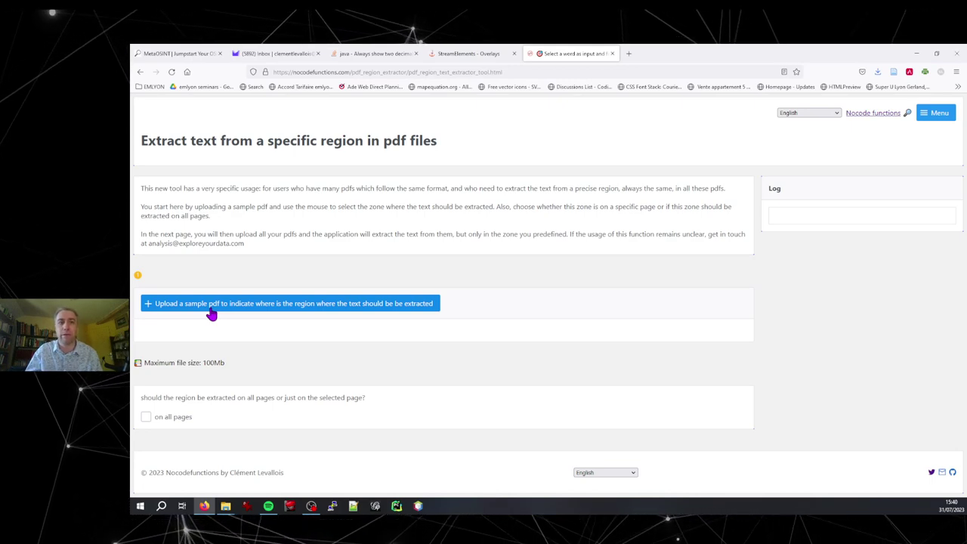
Step: Open the sample-PDF file picker, then switch to form 1.pdf in Acrobat Reader
click(212, 312)
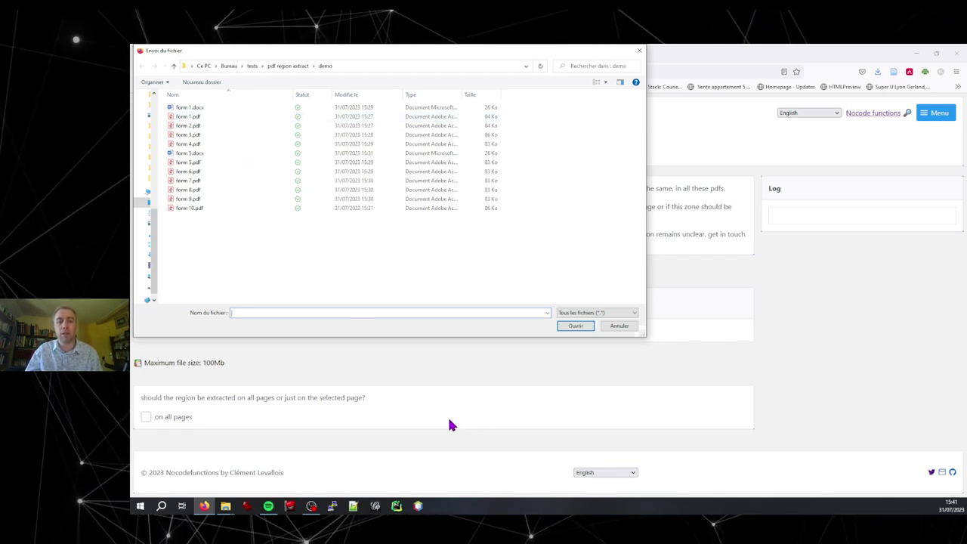
key(alt+Tab)
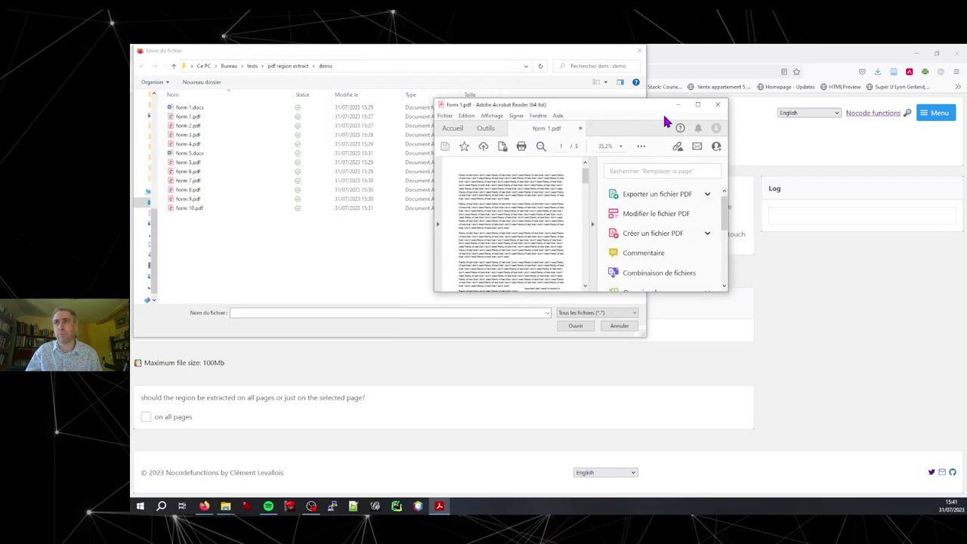
Step: Maximize Acrobat Reader and fit page 1 of form 1.pdf at 71% to see the important text
click(697, 104)
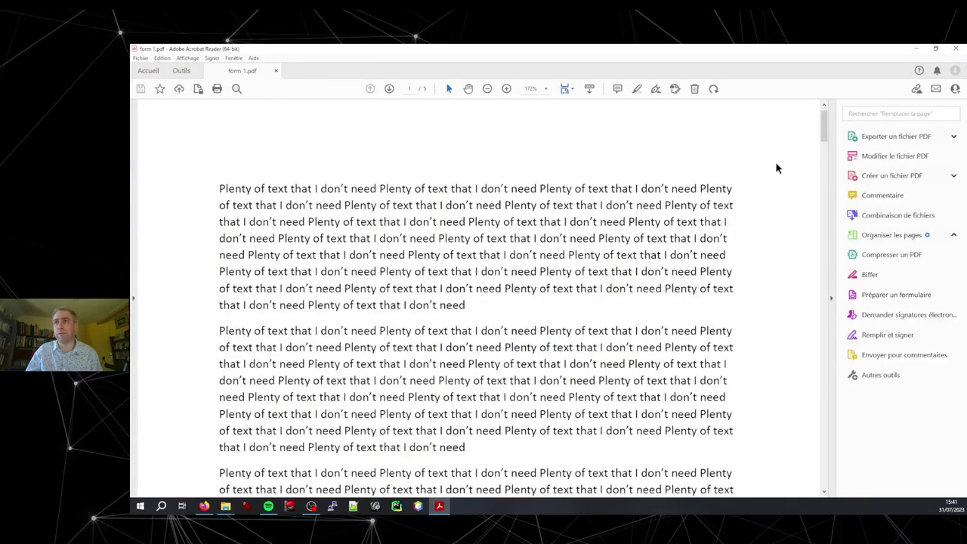
mouse_move(826, 123)
mouse_down()
mouse_move(838, 451)
mouse_move(830, 132)
mouse_up()
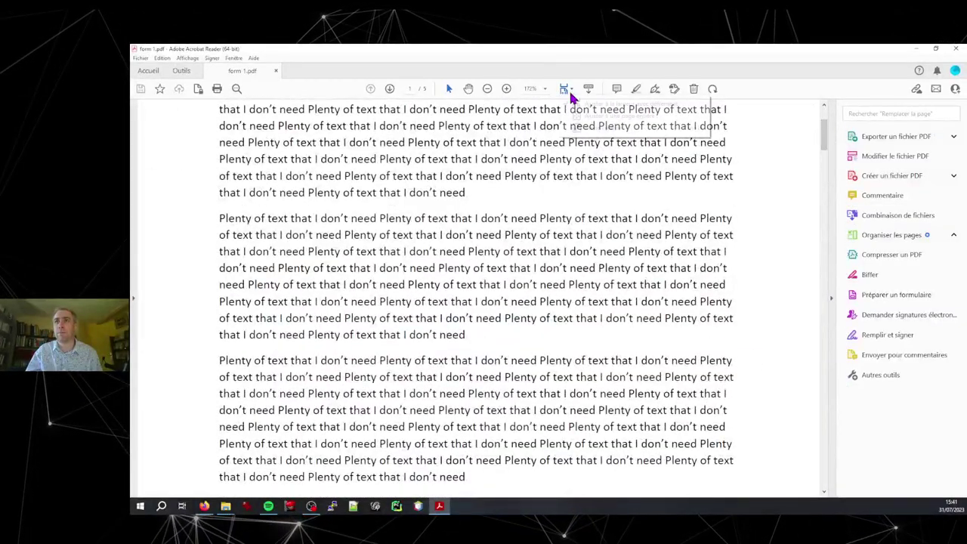
click(588, 115)
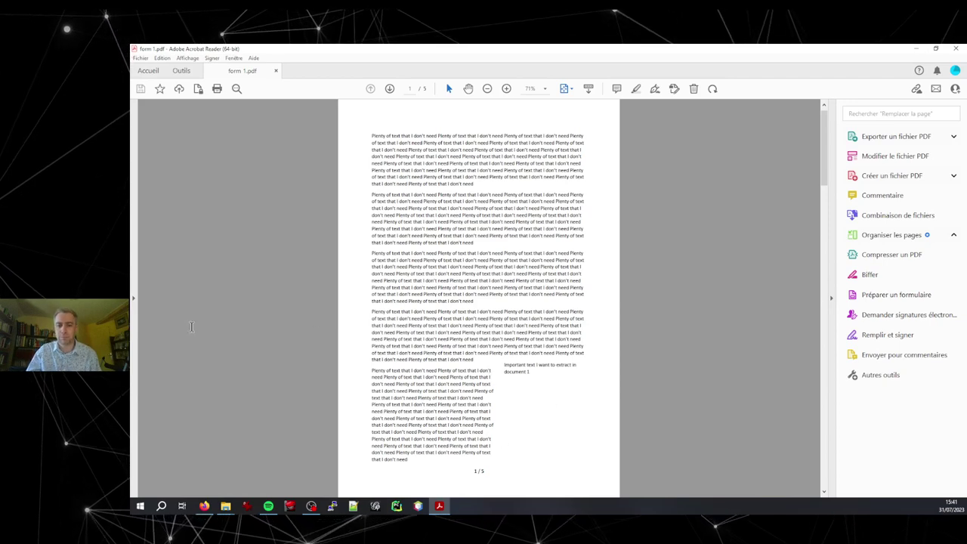
Step: Upload form 1.pdf as the sample and read it to preview its pages
key(alt+Tab)
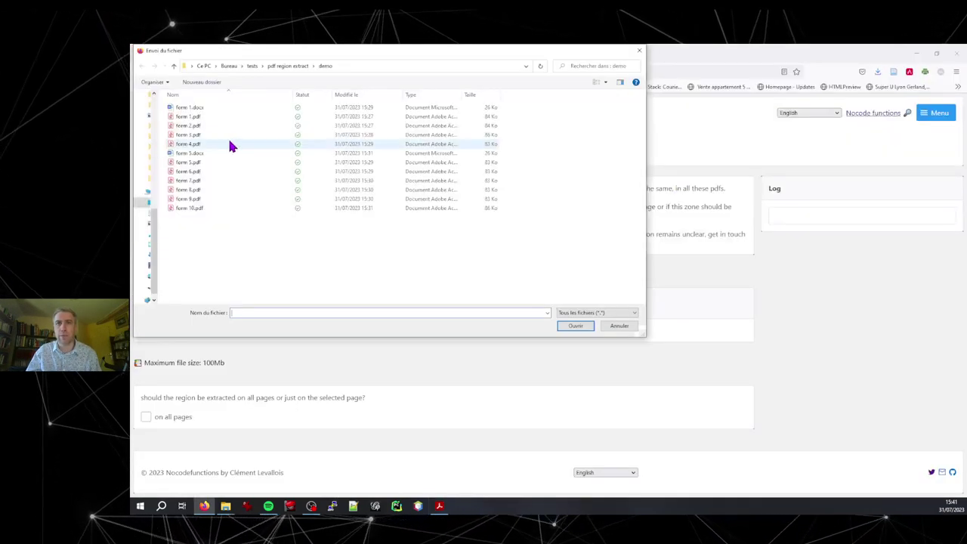
double_click(206, 118)
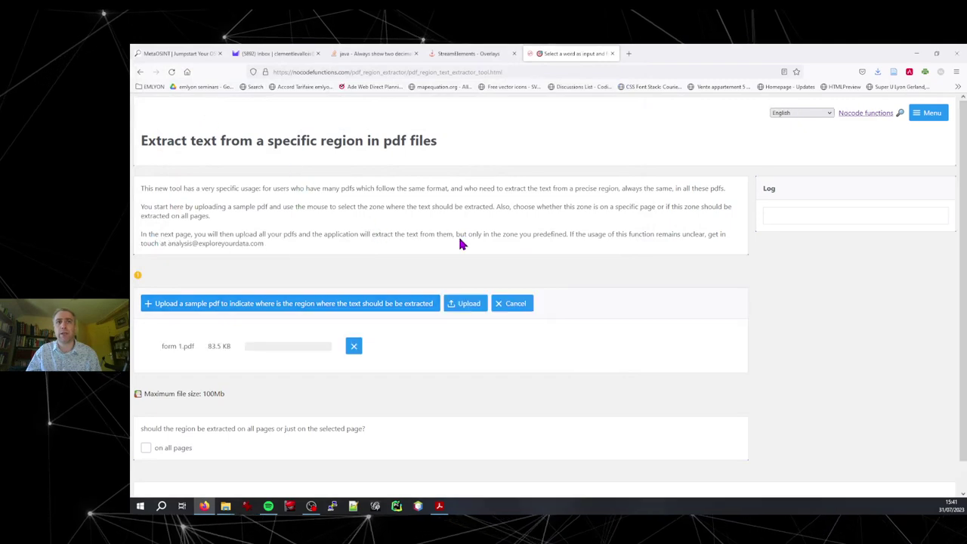
click(473, 306)
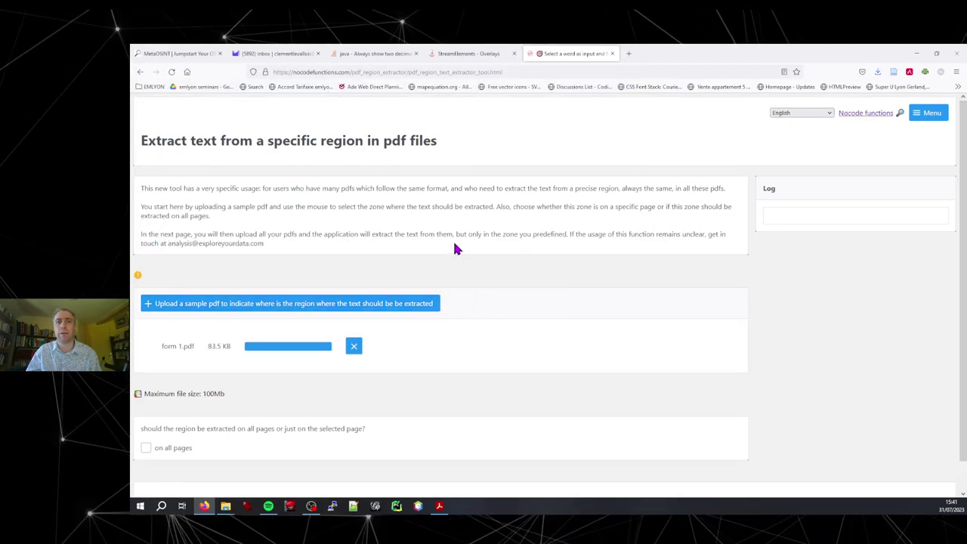
scroll(298, 384, down, 1)
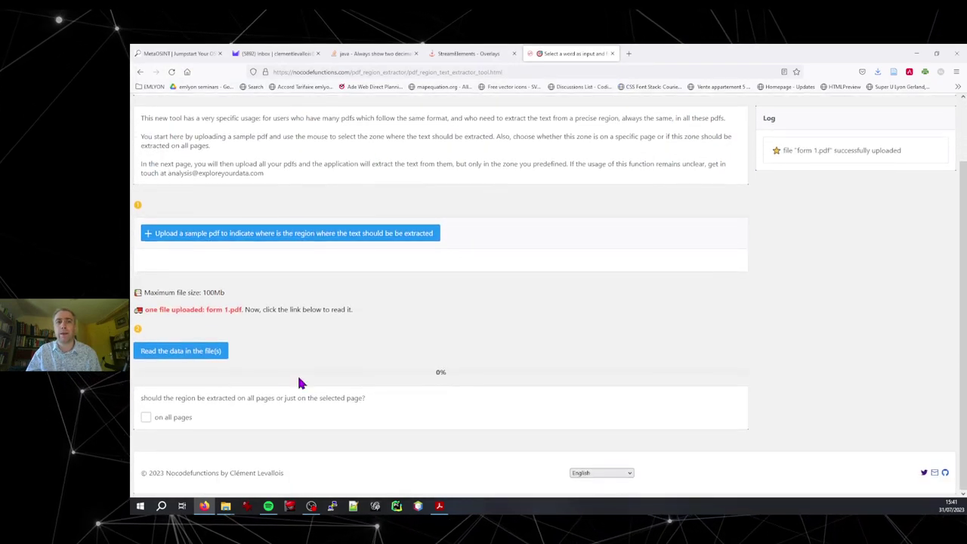
click(182, 352)
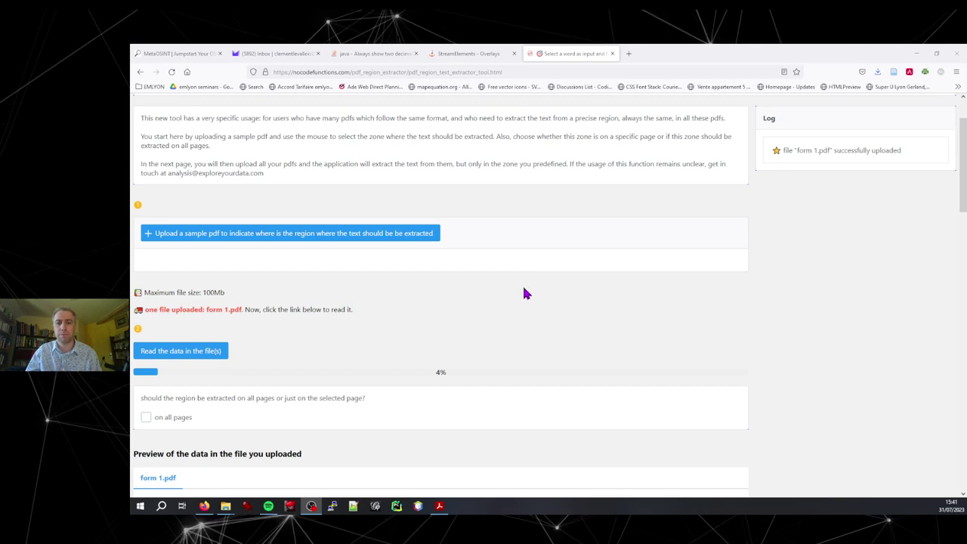
scroll(512, 284, down, 5)
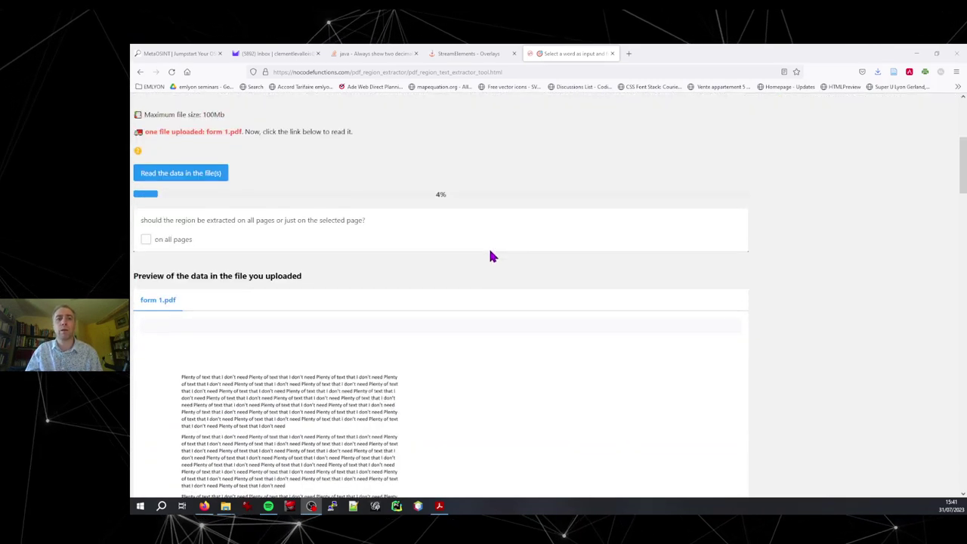
Step: Draw a region around the 'Important text' block on preview page 1
scroll(506, 223, down, 4)
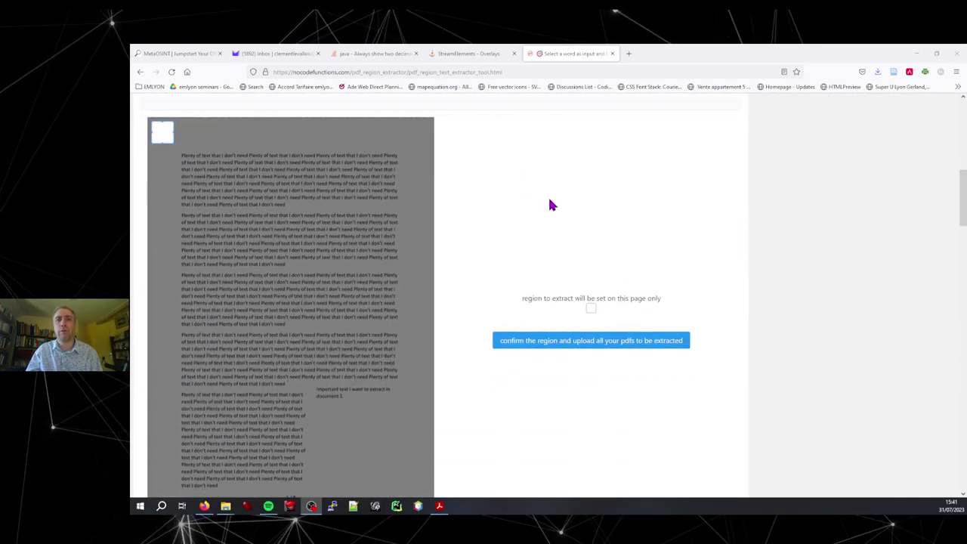
scroll(579, 204, down, 8)
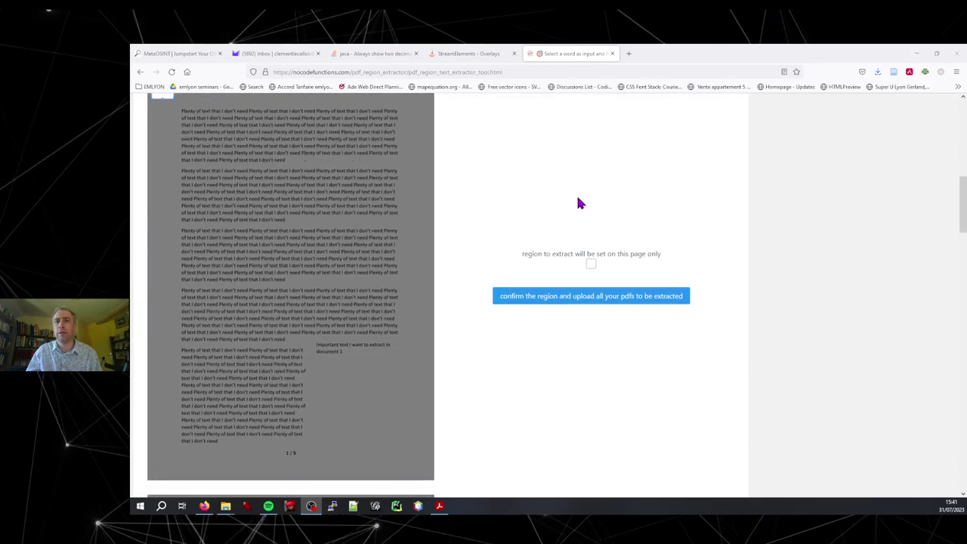
scroll(588, 203, down, 7)
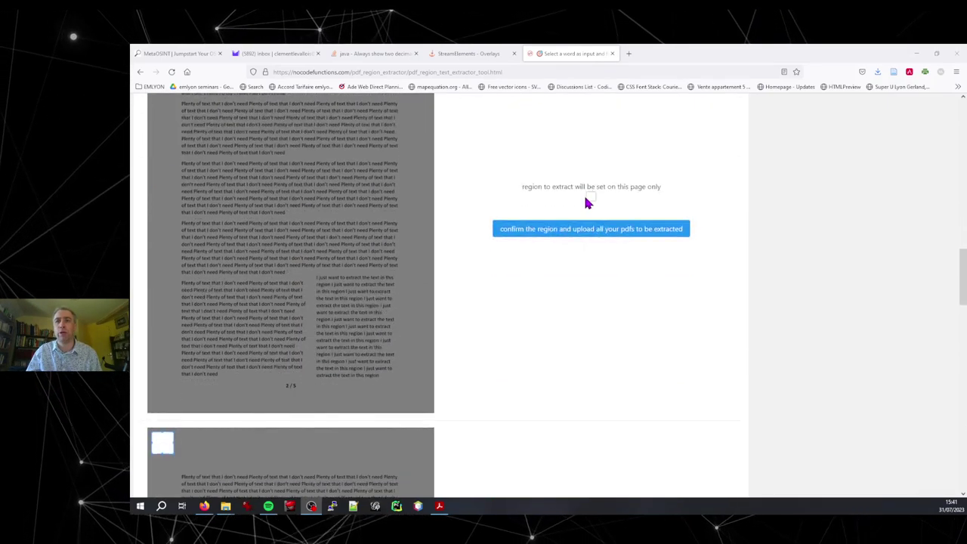
drag(963, 319, 963, 238)
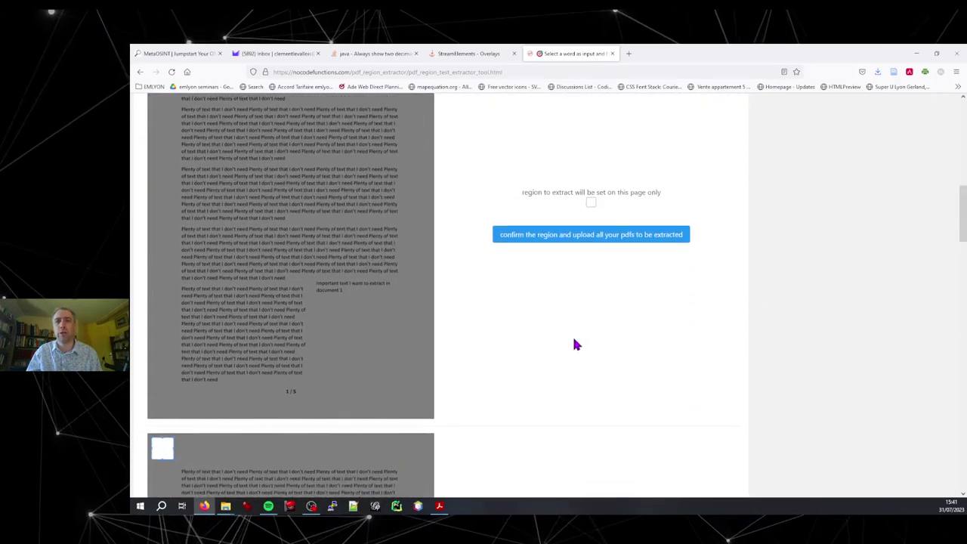
drag(312, 278, 394, 375)
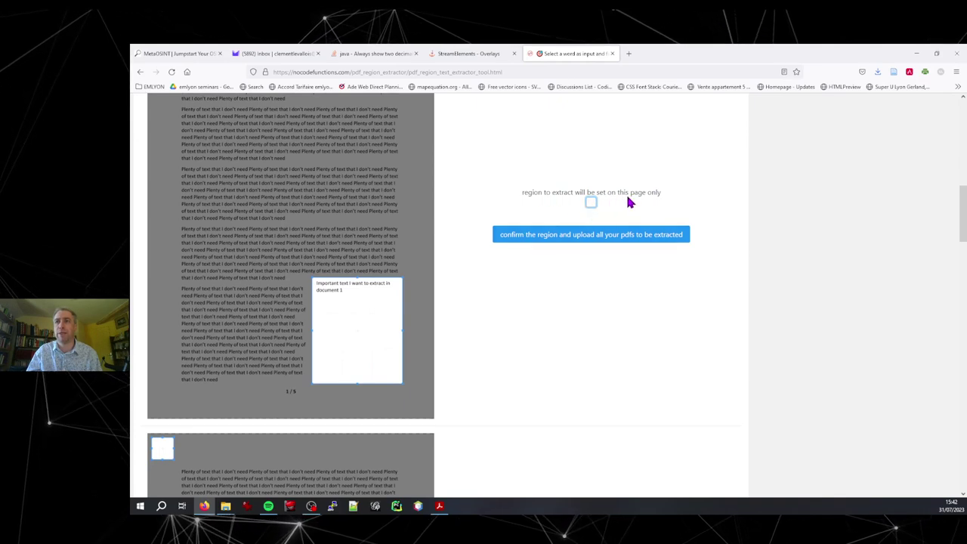
scroll(469, 168, up, 2)
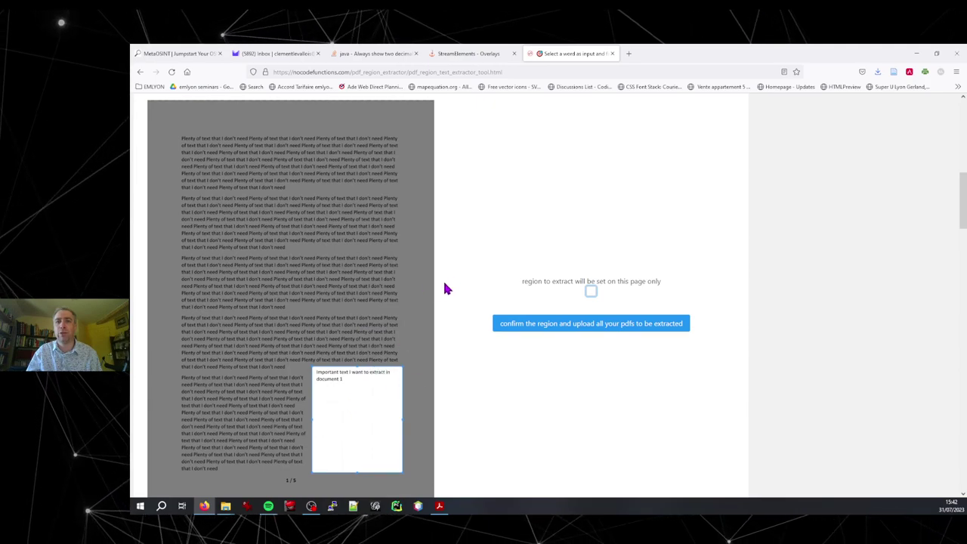
scroll(452, 281, up, 3)
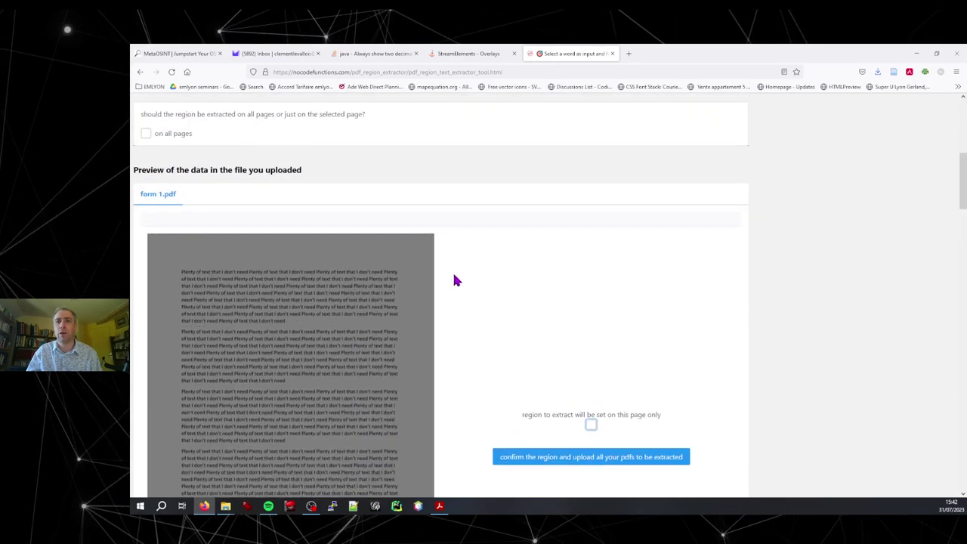
Step: Tick 'on all pages', reset the preview, and redraw the box around the important text
click(148, 135)
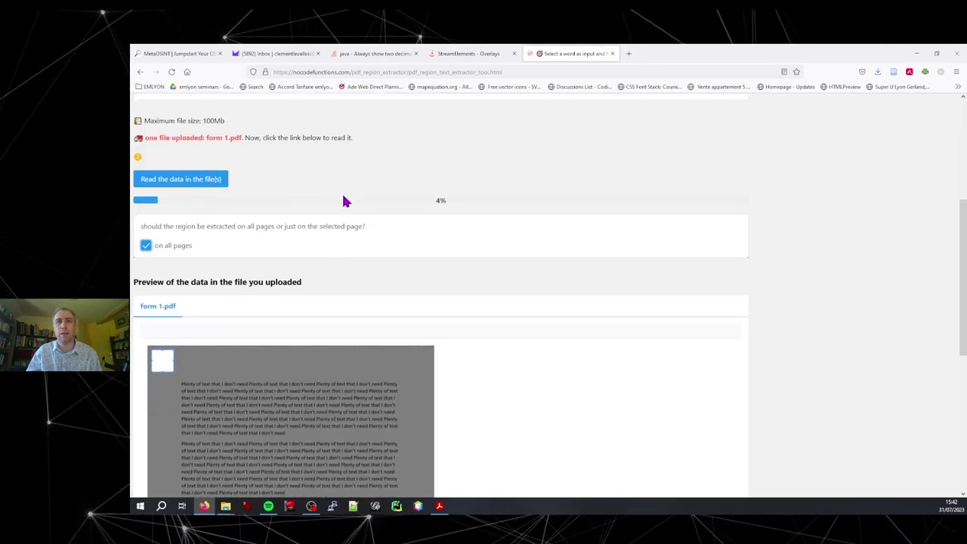
scroll(348, 195, down, 3)
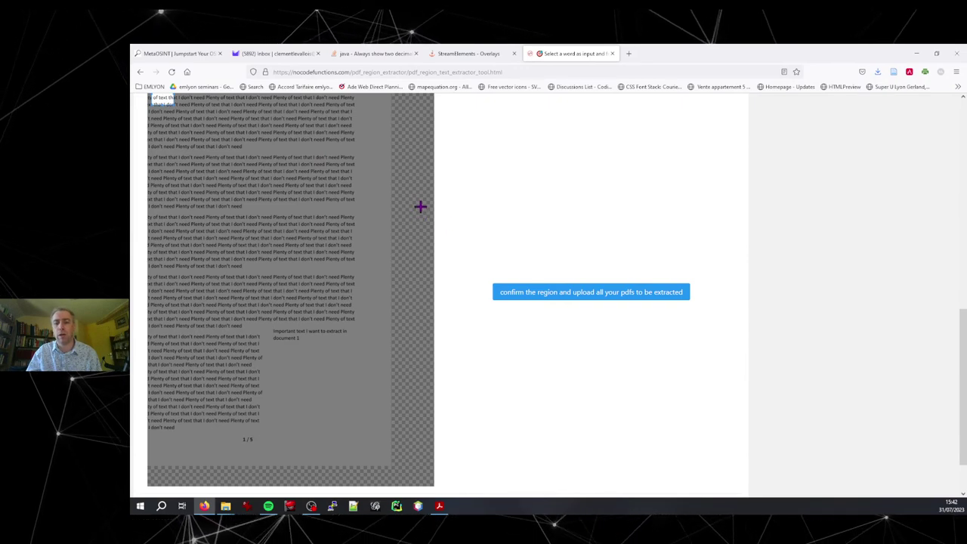
click(171, 72)
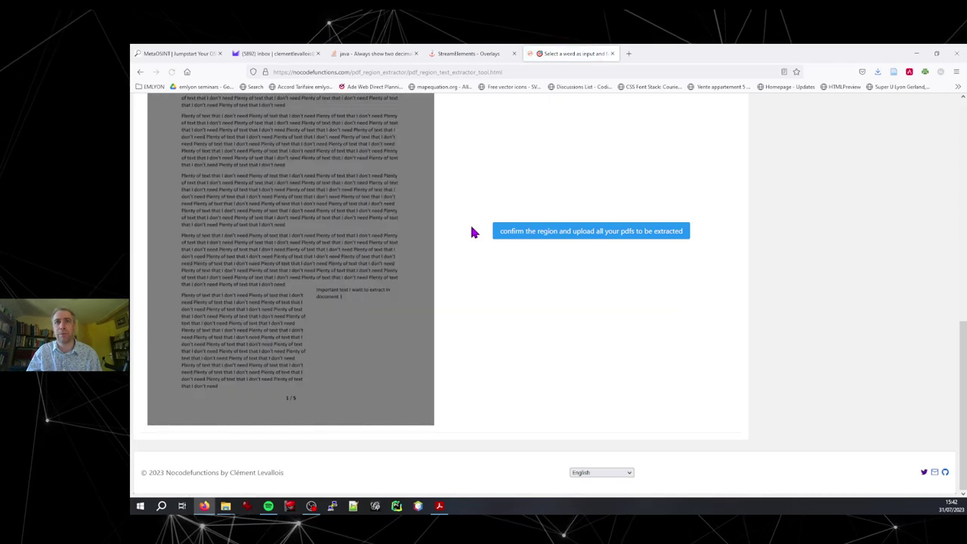
scroll(567, 183, up, 3)
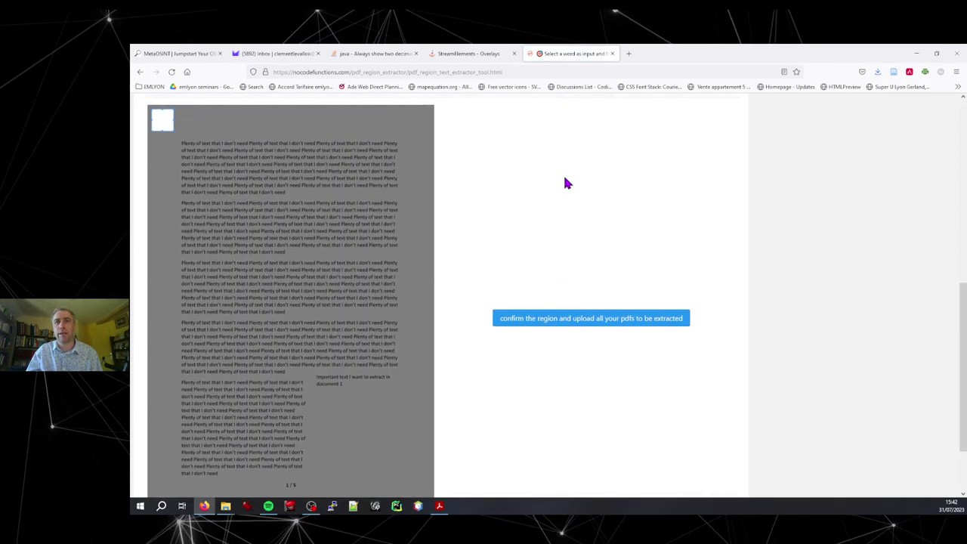
scroll(576, 190, down, 3)
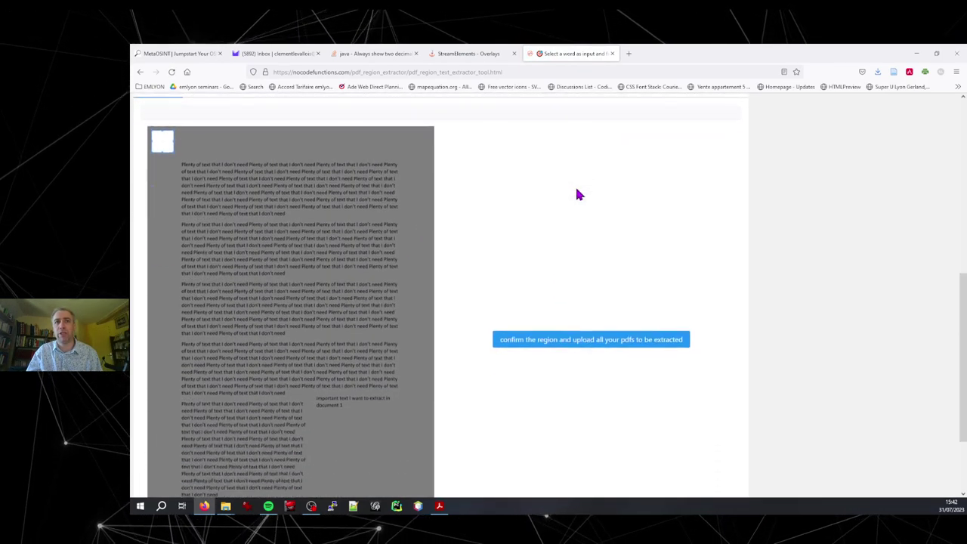
scroll(608, 280, down, 2)
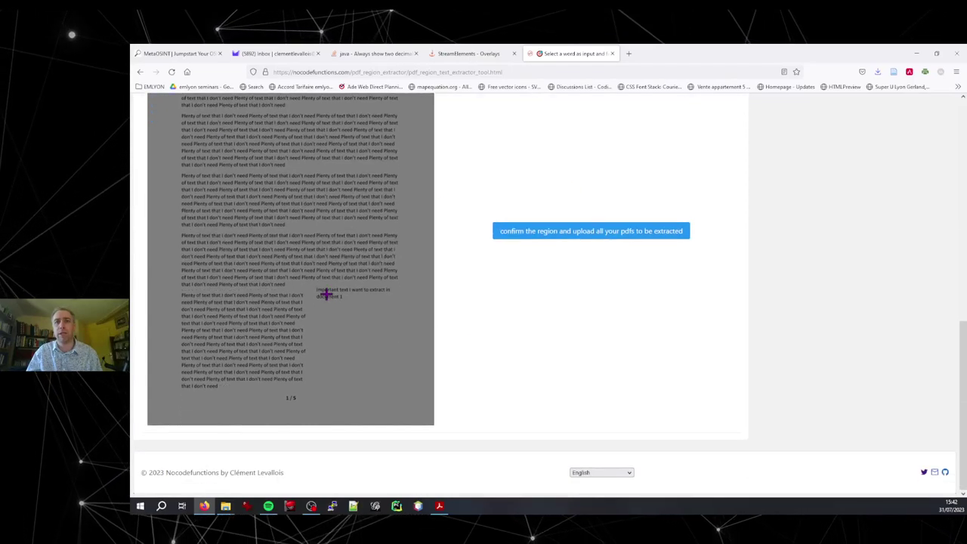
drag(309, 284, 402, 377)
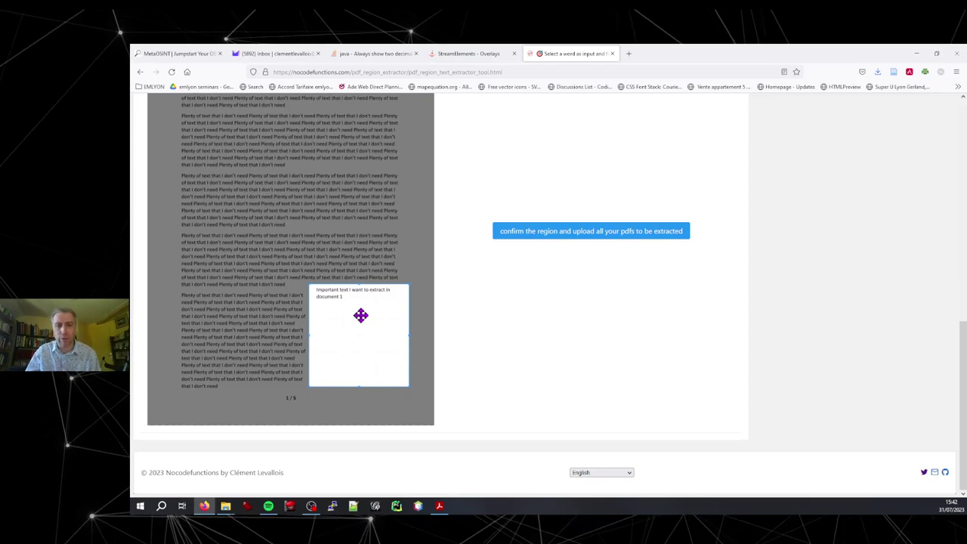
scroll(491, 326, up, 5)
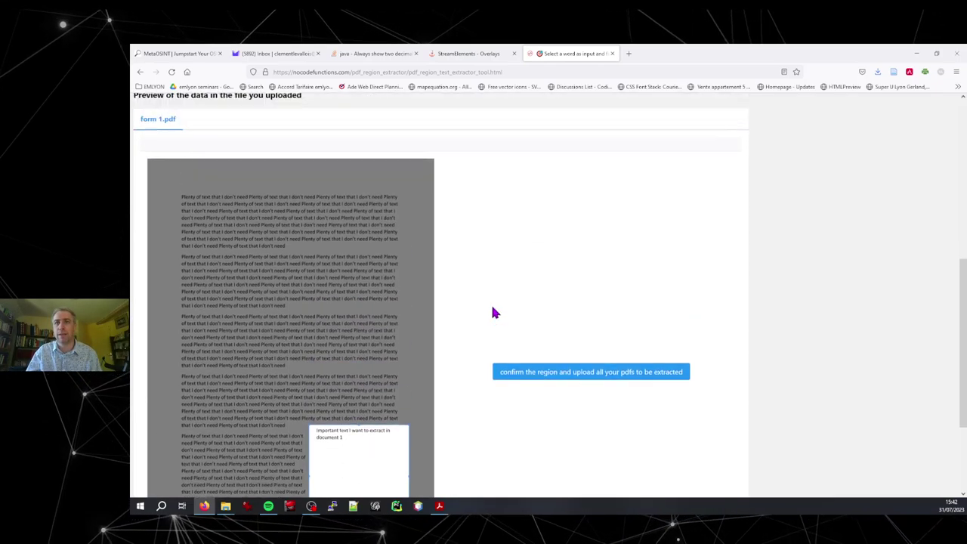
Step: Untick 'on all pages', box the important text for 'this page only', and confirm the region
scroll(320, 138, up, 1)
click(145, 139)
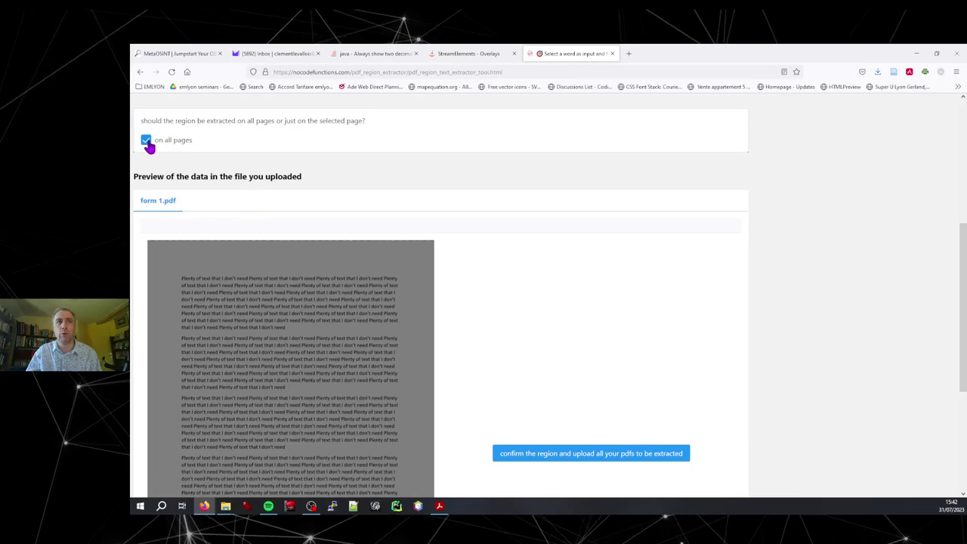
scroll(642, 268, down, 3)
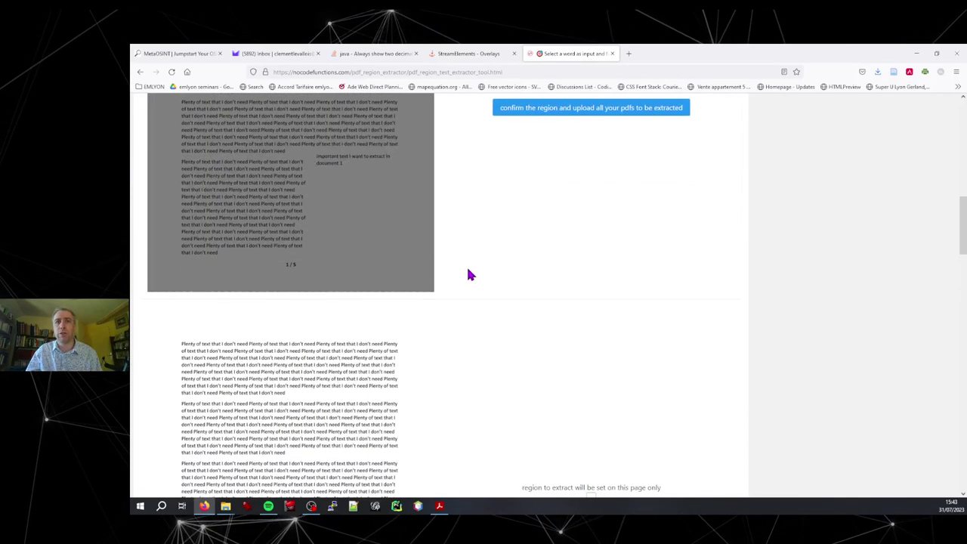
drag(322, 258, 399, 337)
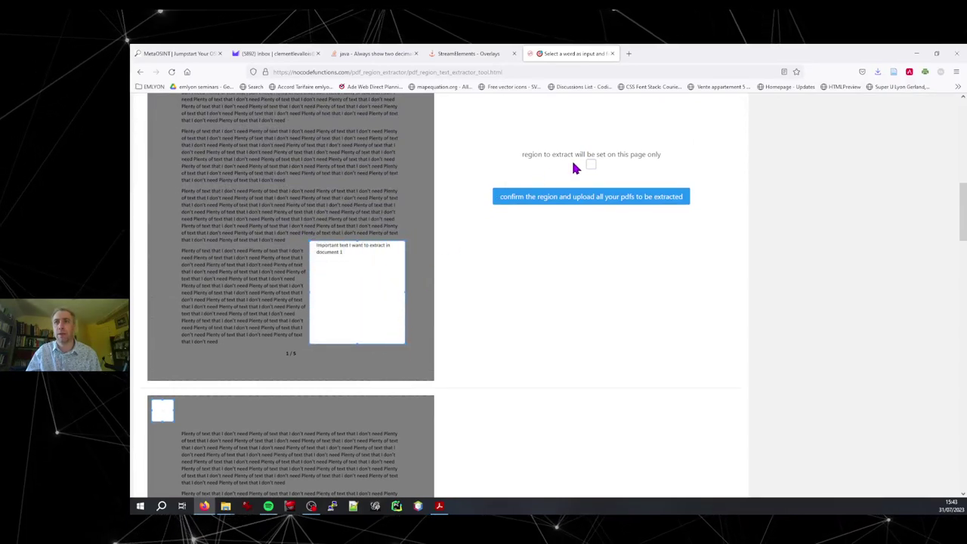
click(593, 168)
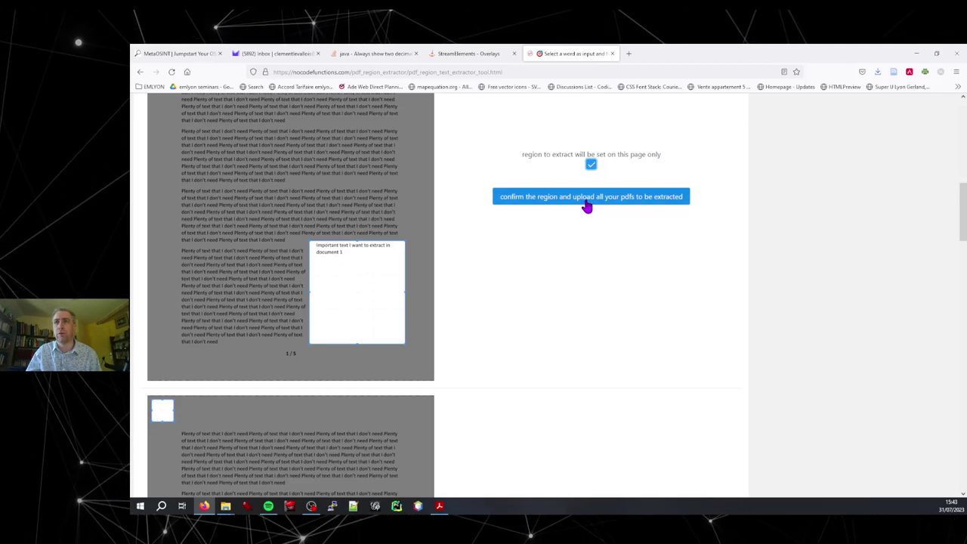
click(587, 198)
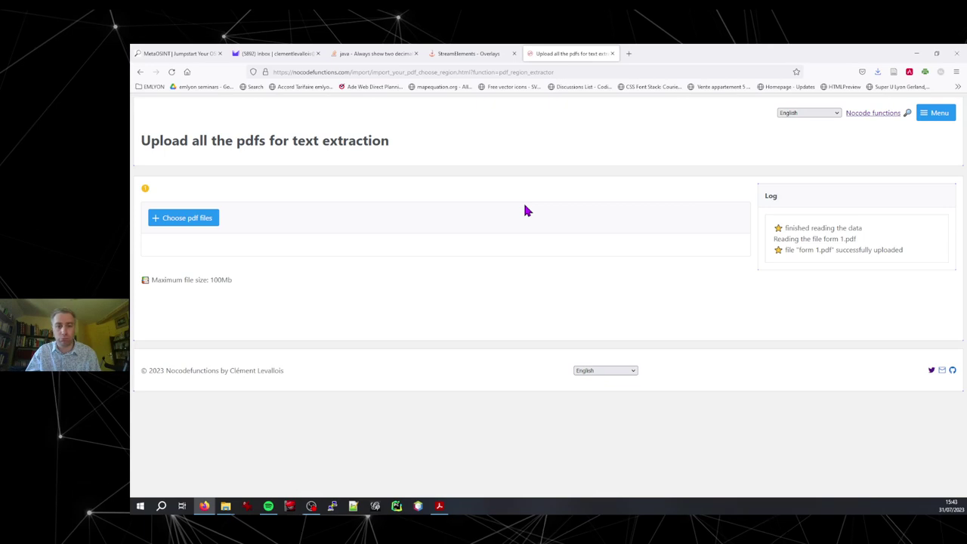
Step: Select form 1.pdf through form 10.pdf, excluding form 5.docx, in the file chooser
click(205, 222)
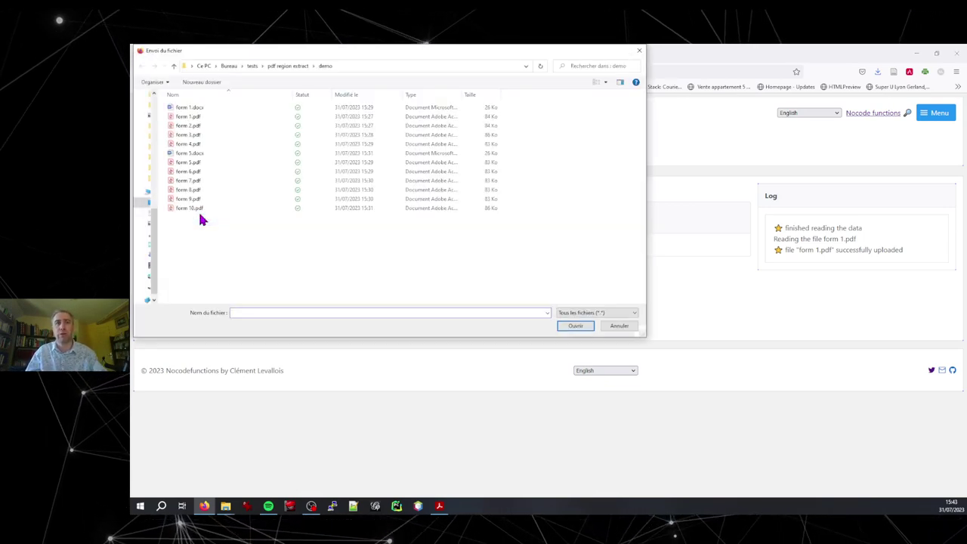
click(198, 117)
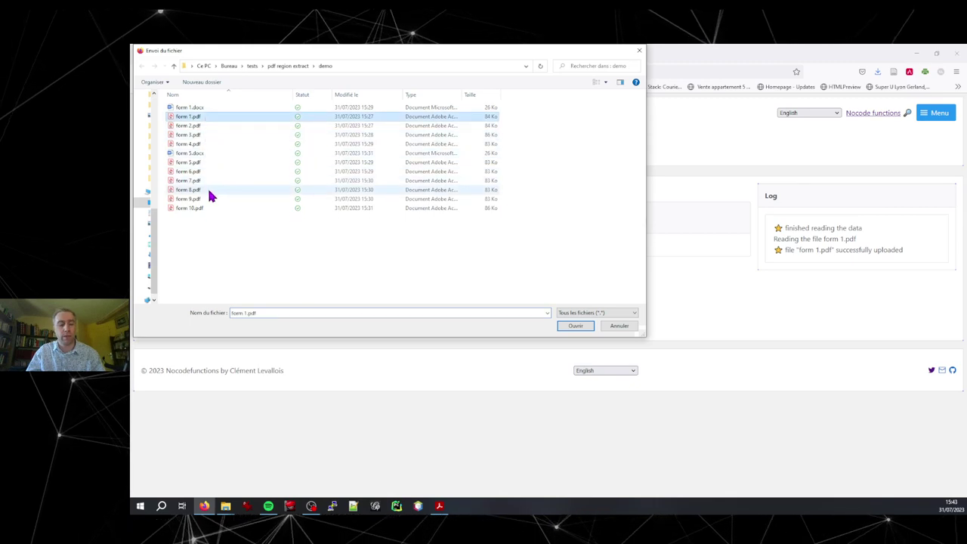
shift+click(207, 208)
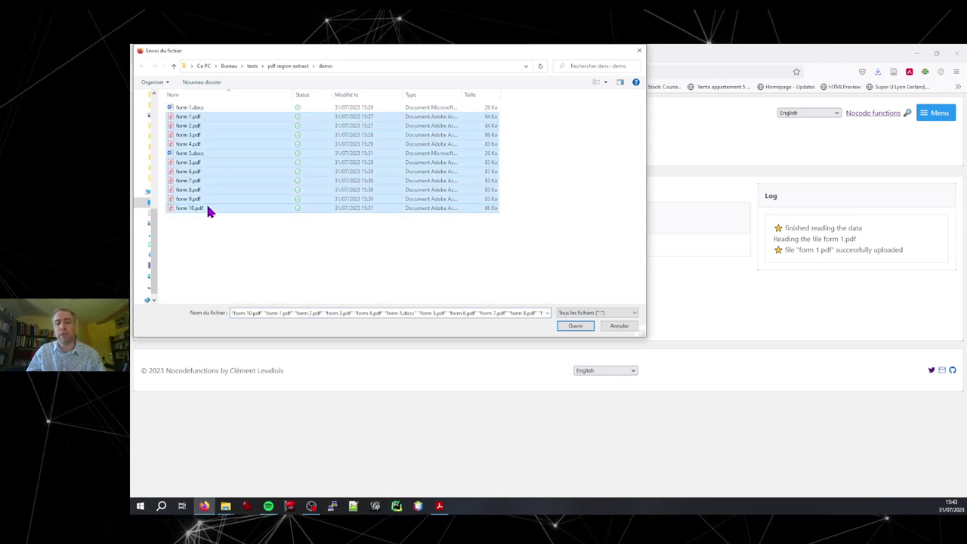
ctrl+click(189, 154)
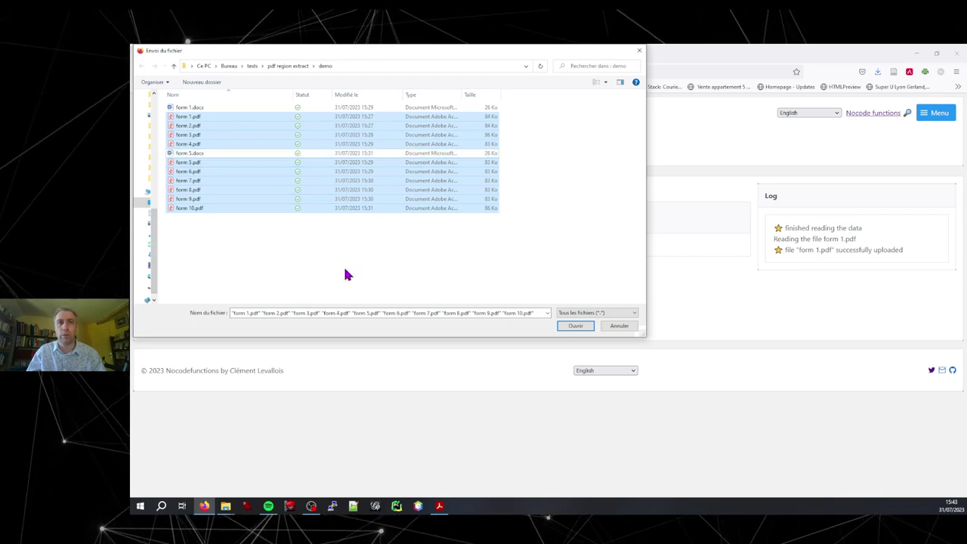
click(575, 326)
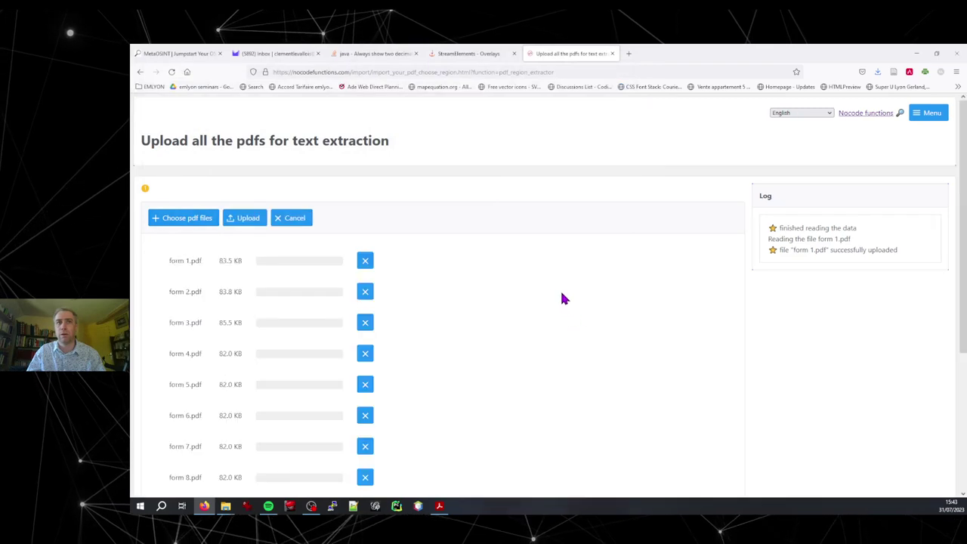
Step: Upload the ten PDFs and proceed to the text extraction
click(243, 220)
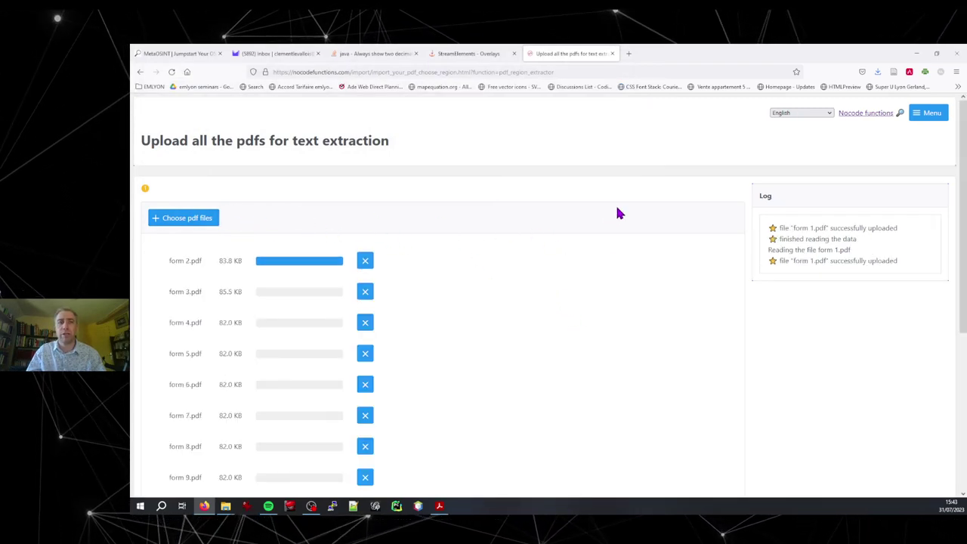
scroll(615, 209, down, 2)
scroll(617, 219, down, 1)
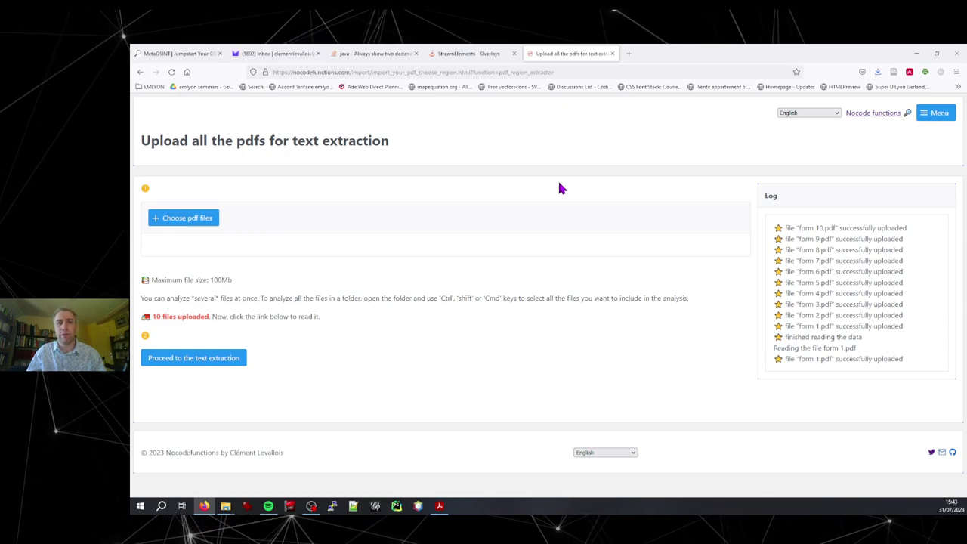
click(193, 360)
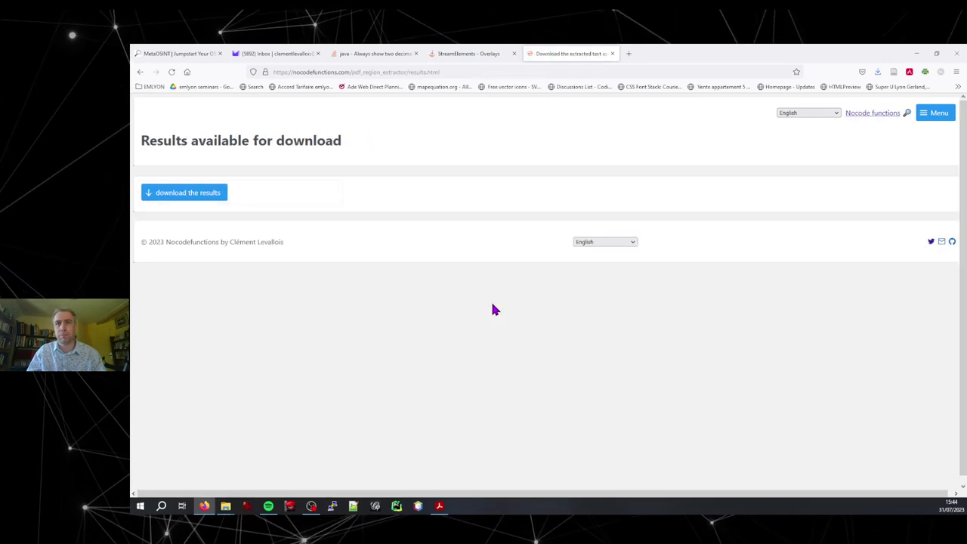
Step: Download the extraction results and open results.xlsx with Excel
click(192, 198)
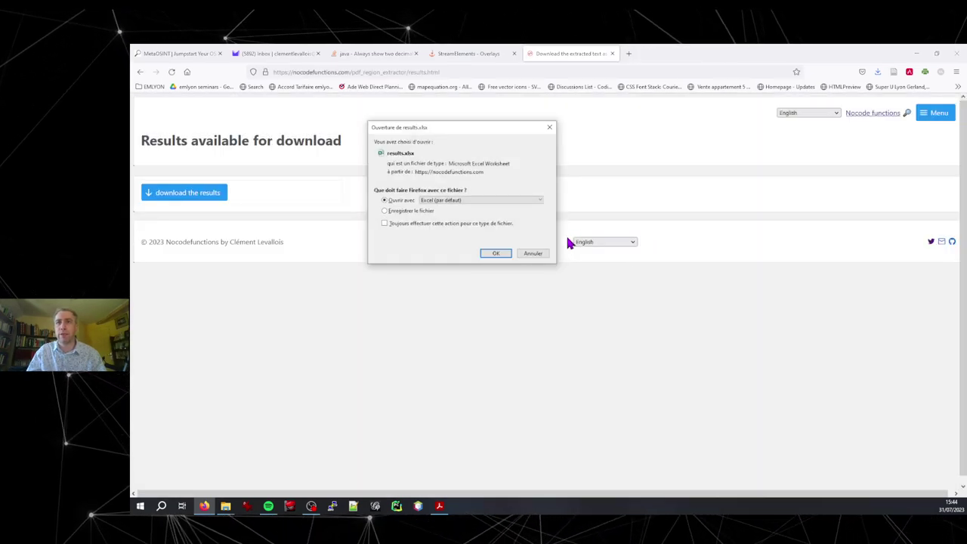
click(495, 254)
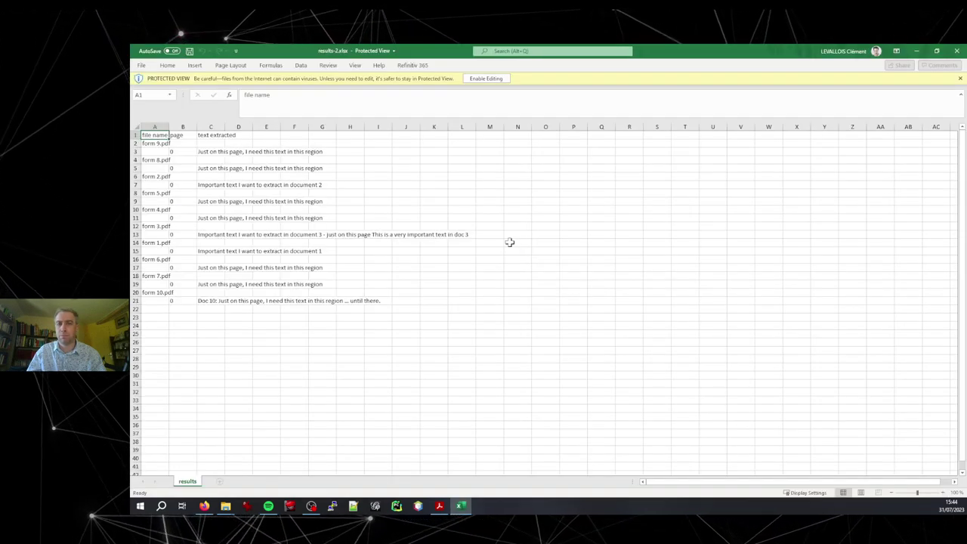
Step: Enable editing on the results workbook and check form 9.pdf's file name, page and extracted text
click(487, 78)
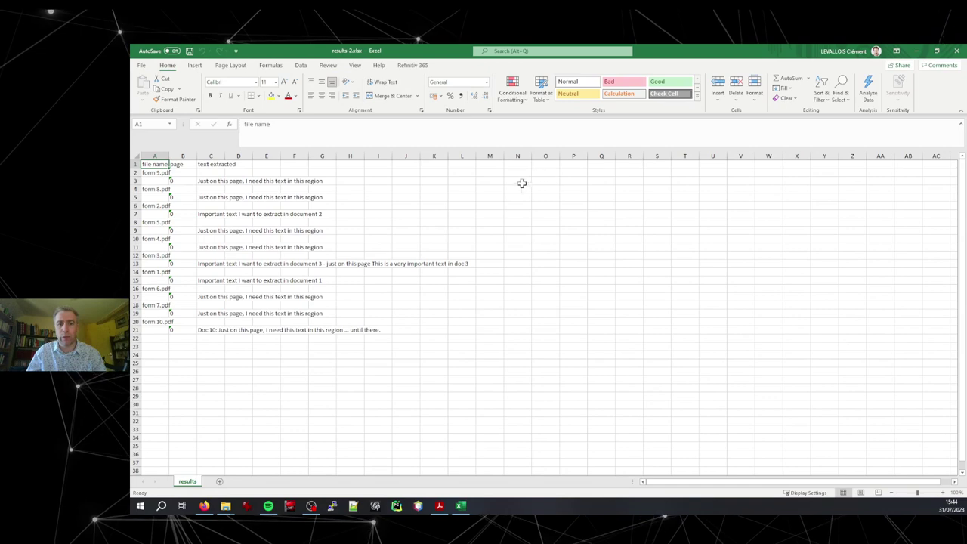
click(162, 172)
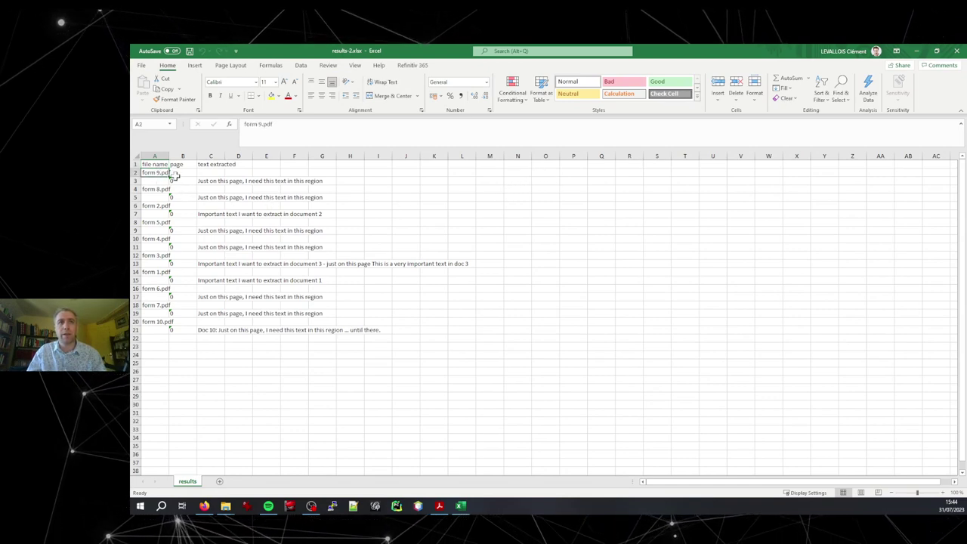
click(179, 181)
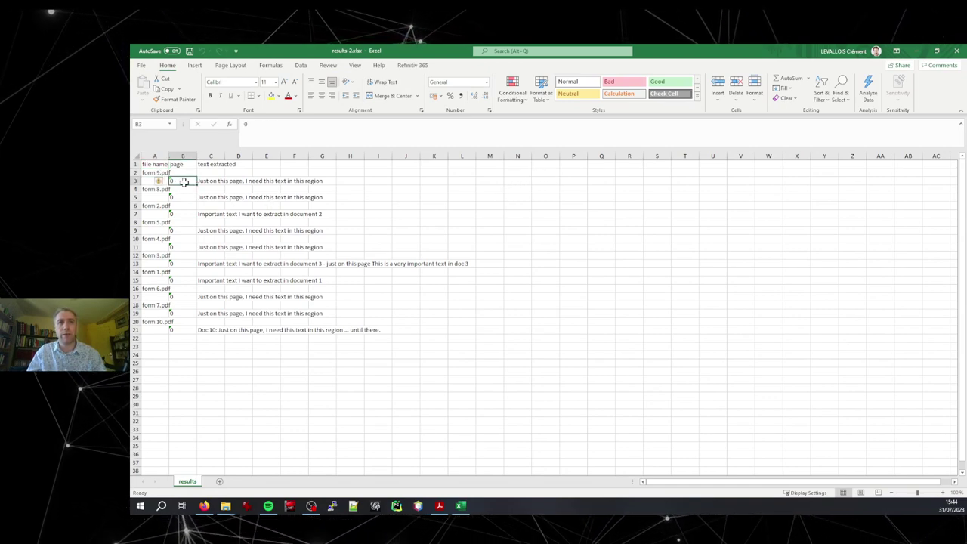
click(223, 182)
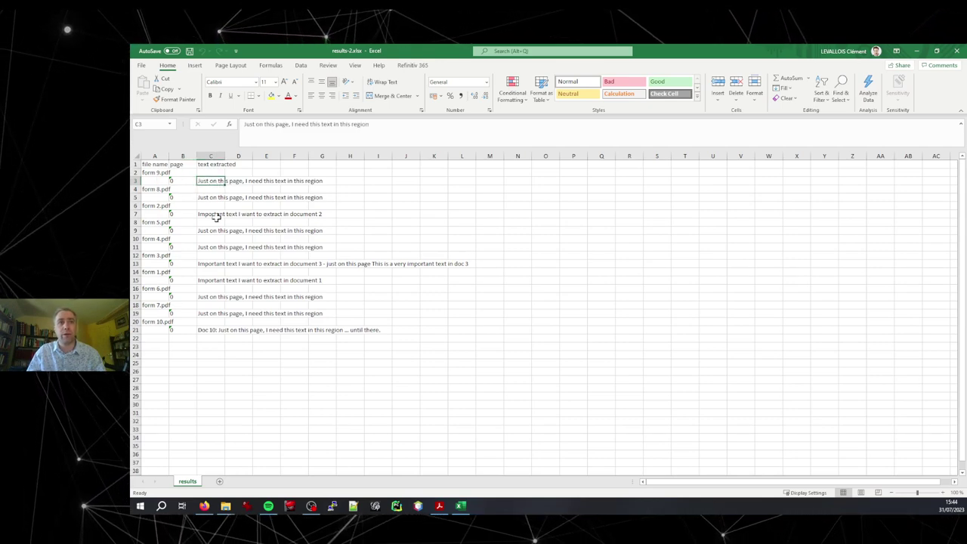
Step: Review the form 1.pdf entry, its extracted text, and the form 10.pdf entry
click(160, 272)
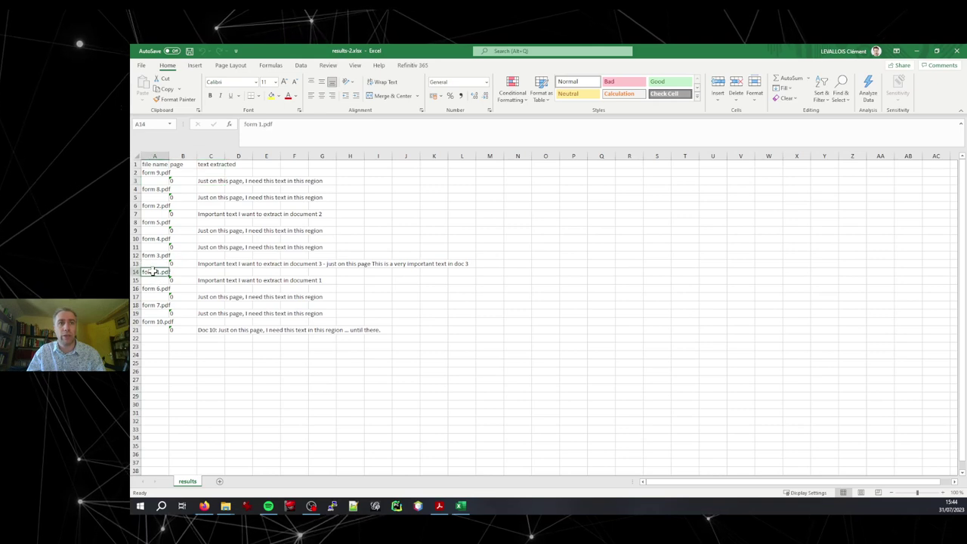
click(215, 280)
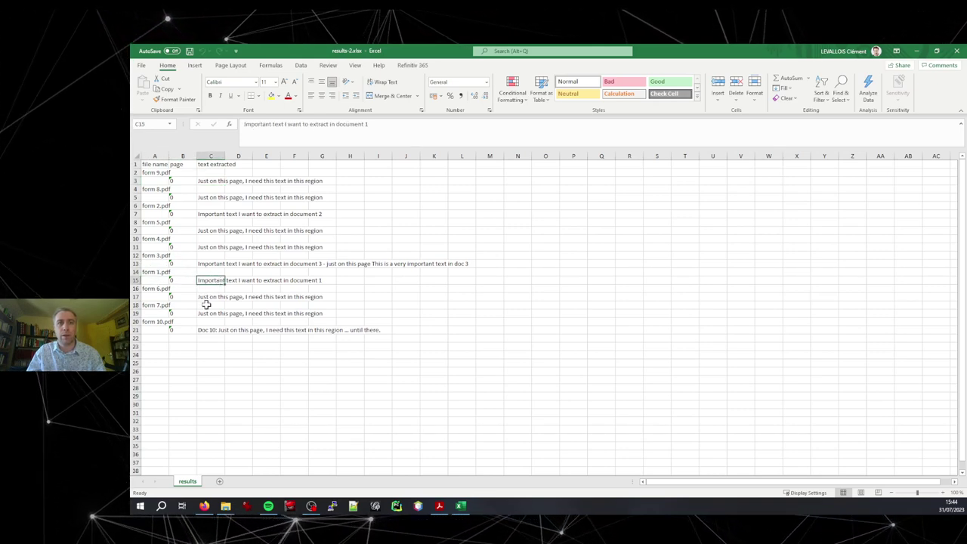
click(168, 322)
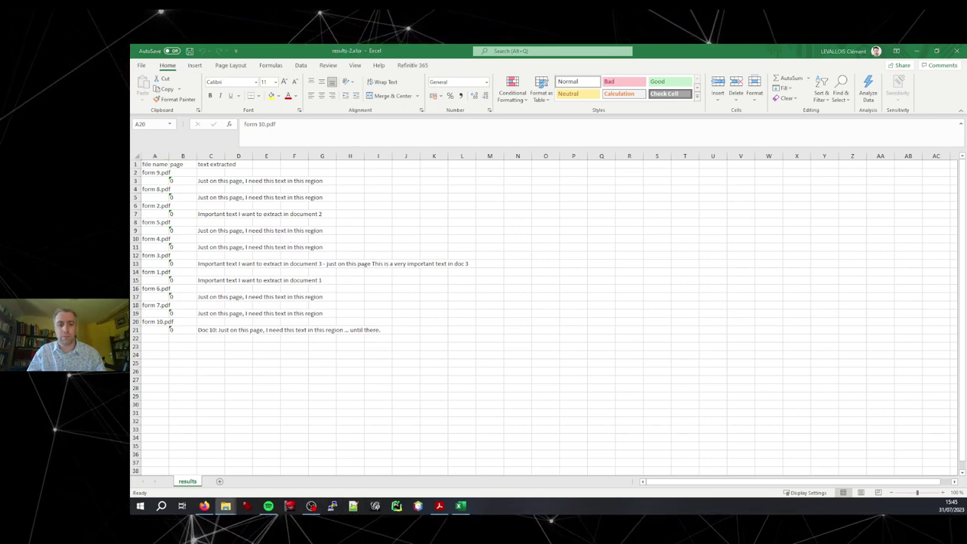
Step: In Acrobat Reader, fit the whole of form 10.pdf's page 1 in the window
key(alt+Tab)
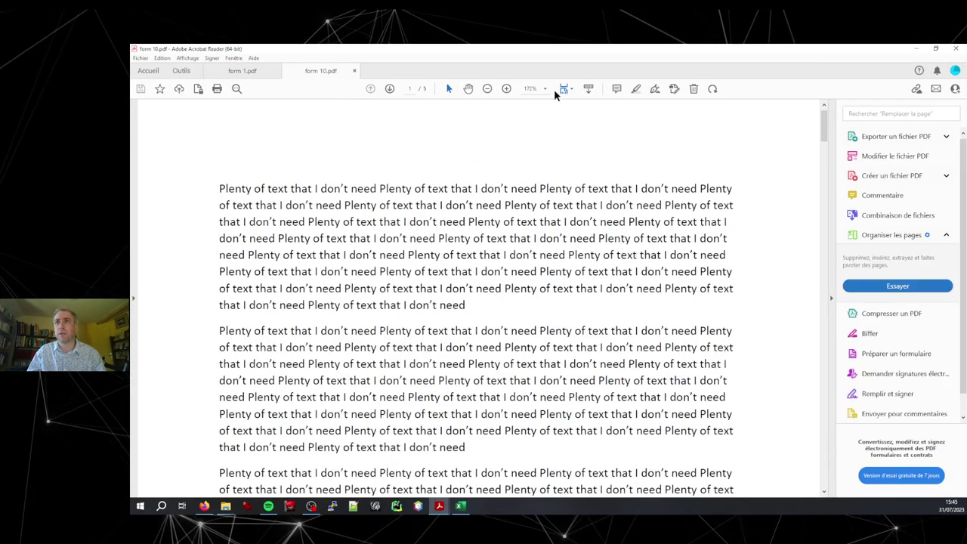
click(572, 91)
click(597, 114)
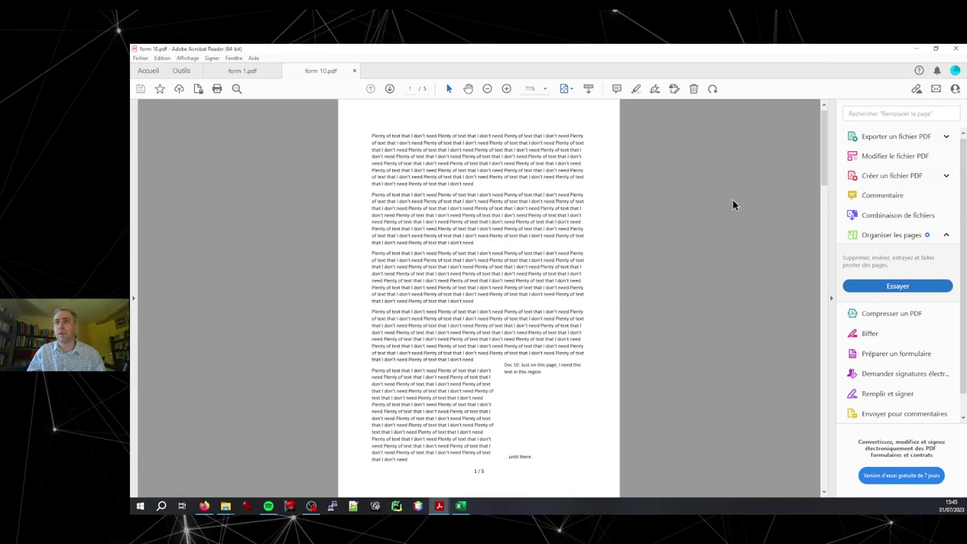
click(824, 143)
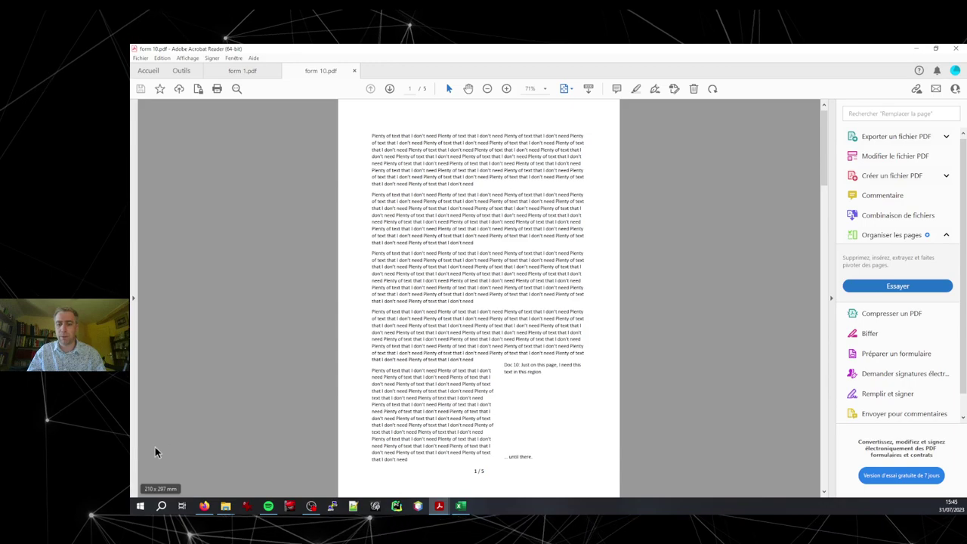
Step: Back in Excel, read form 10.pdf's extracted 'Doc 10' text in cell C21
key(alt+Tab)
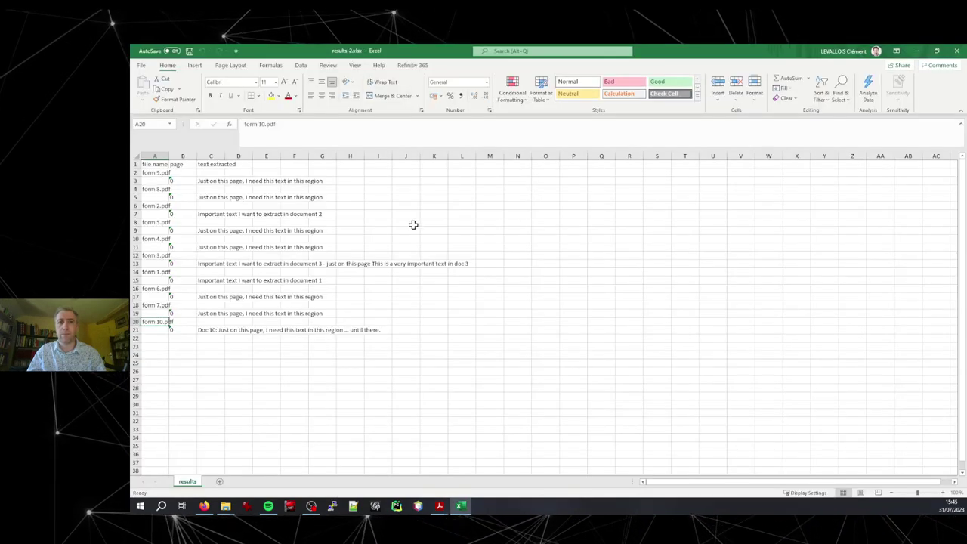
click(207, 330)
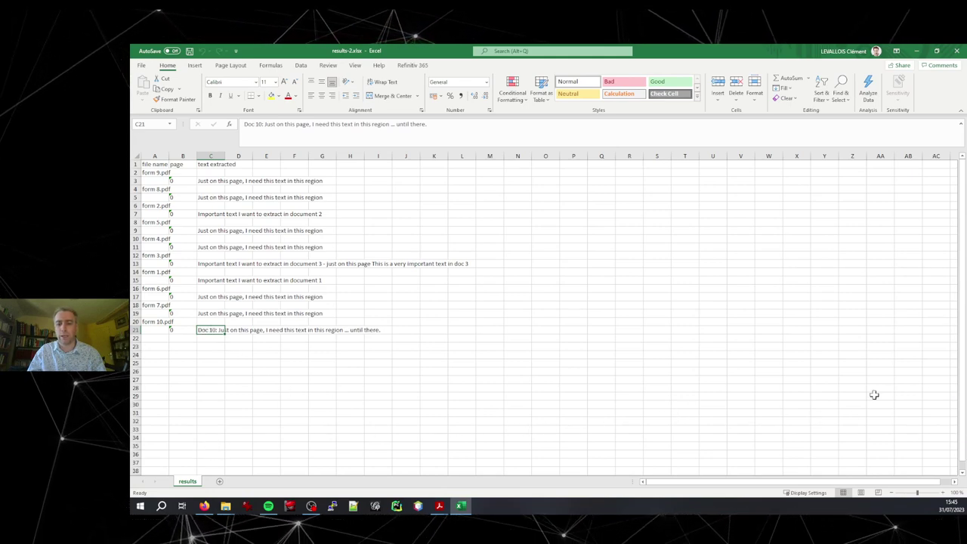
Step: Return to form 10.pdf in Acrobat and scroll down to page 5 of 5
key(alt+Tab)
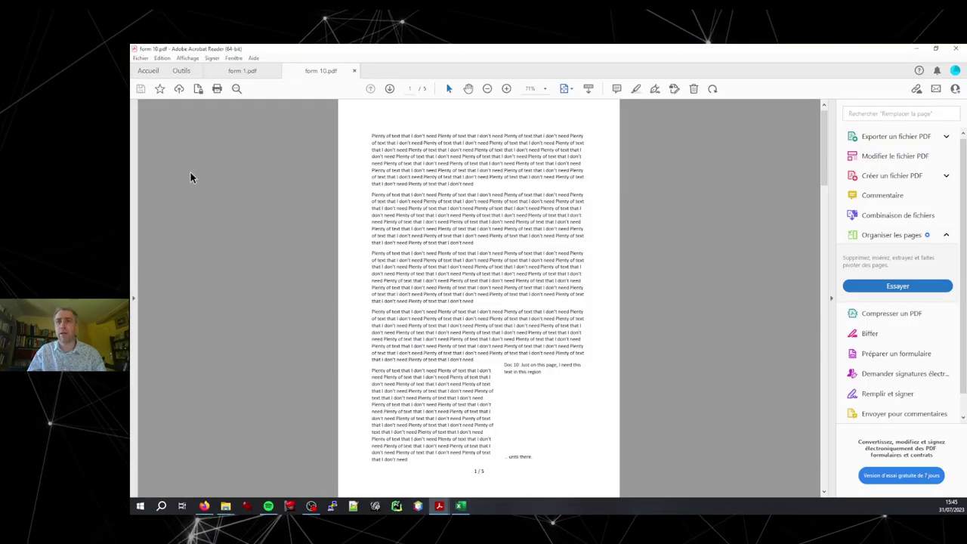
scroll(646, 214, down, 4)
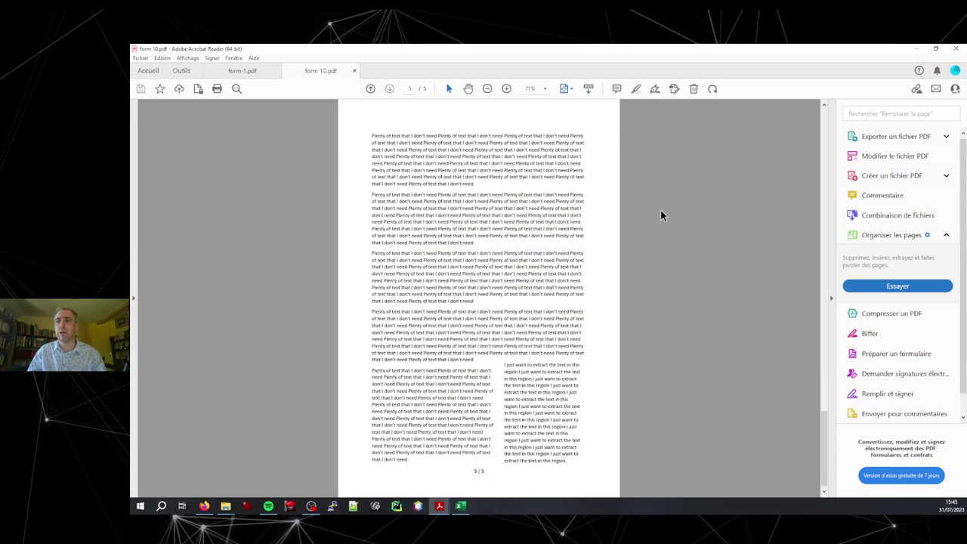